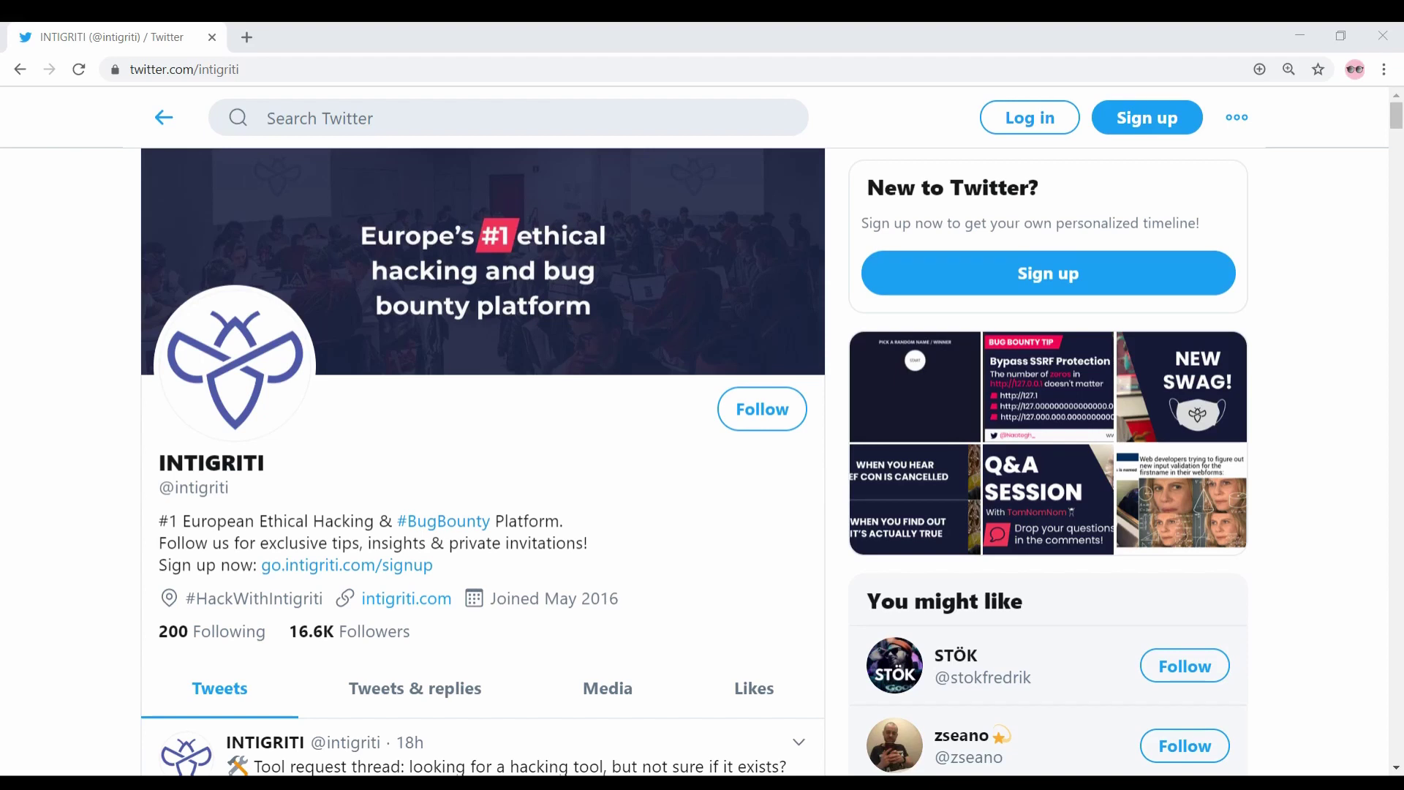
Step: Browse the INTIGRITI Twitter feed from the newest tweets back to the May 11 XSS challenge hints
scroll(703, 438, "down", 4)
scroll(520, 364, "down", 15)
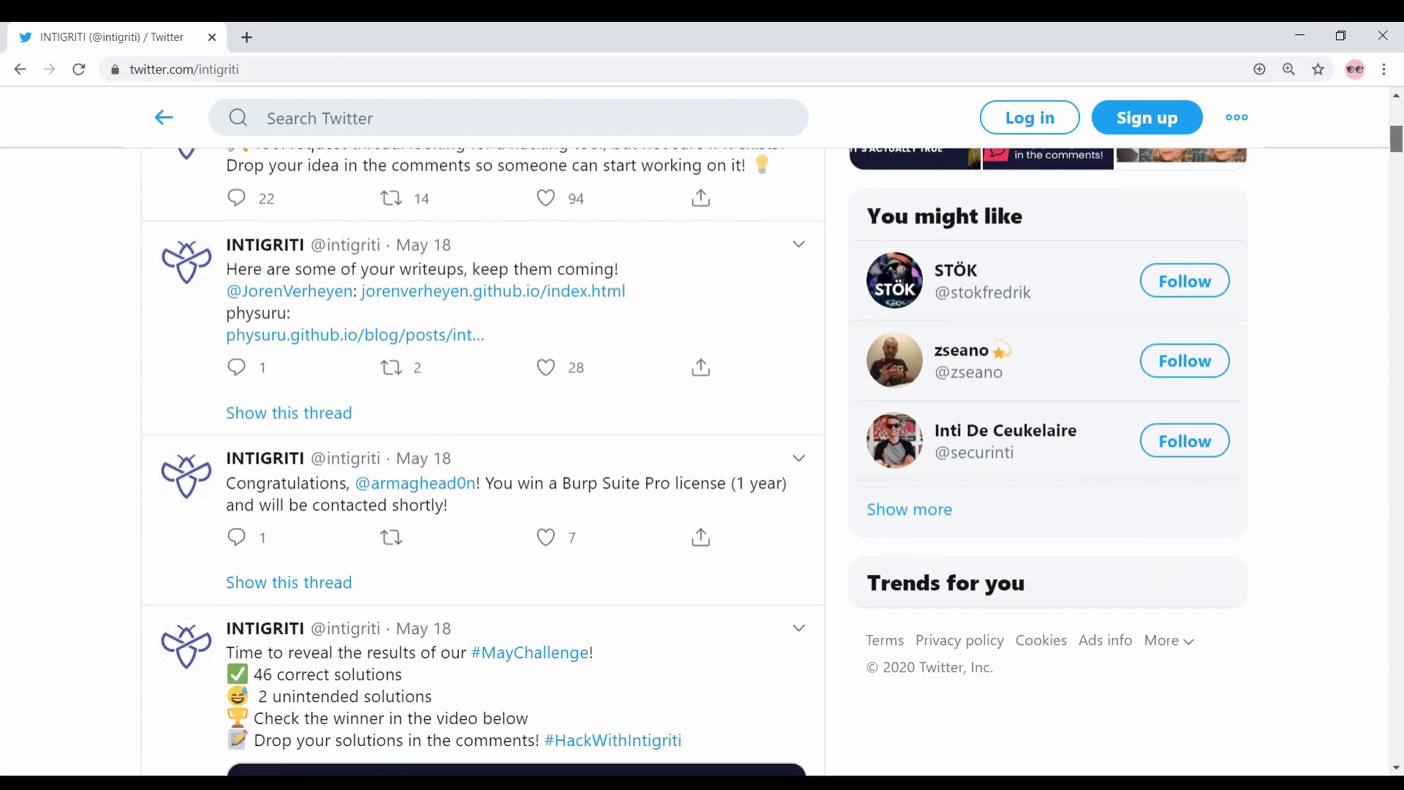
scroll(483, 461, "down", 18)
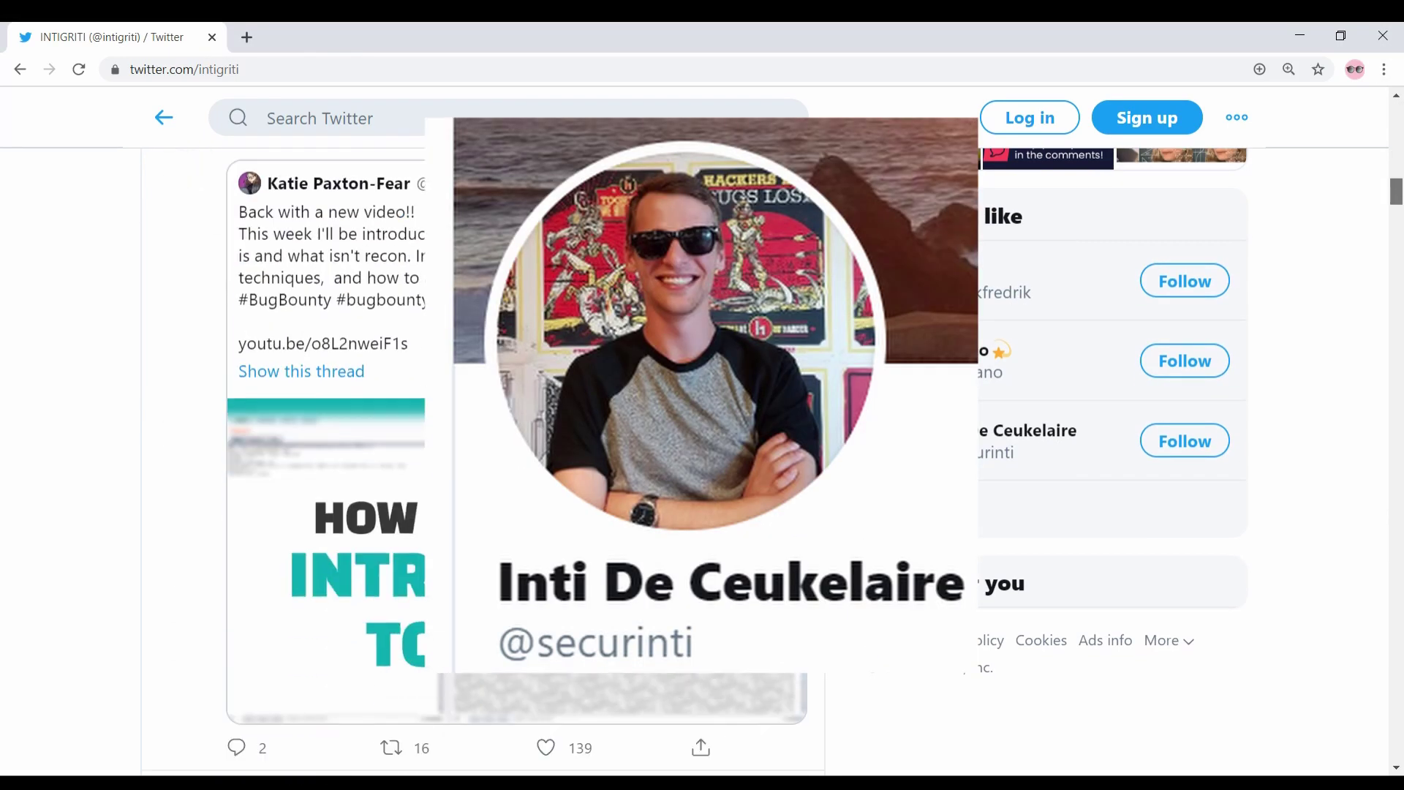
scroll(482, 461, "down", 16)
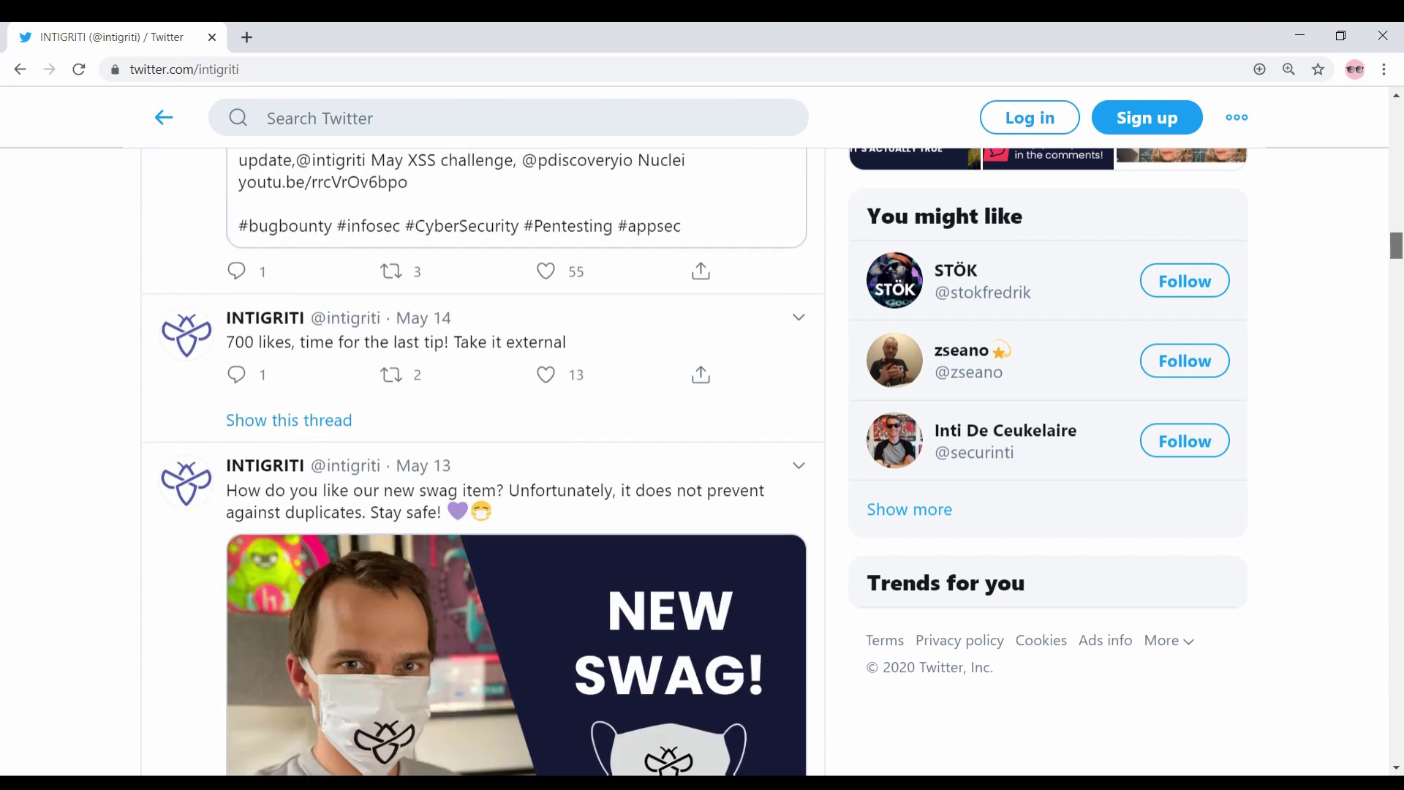
scroll(484, 461, "down", 17)
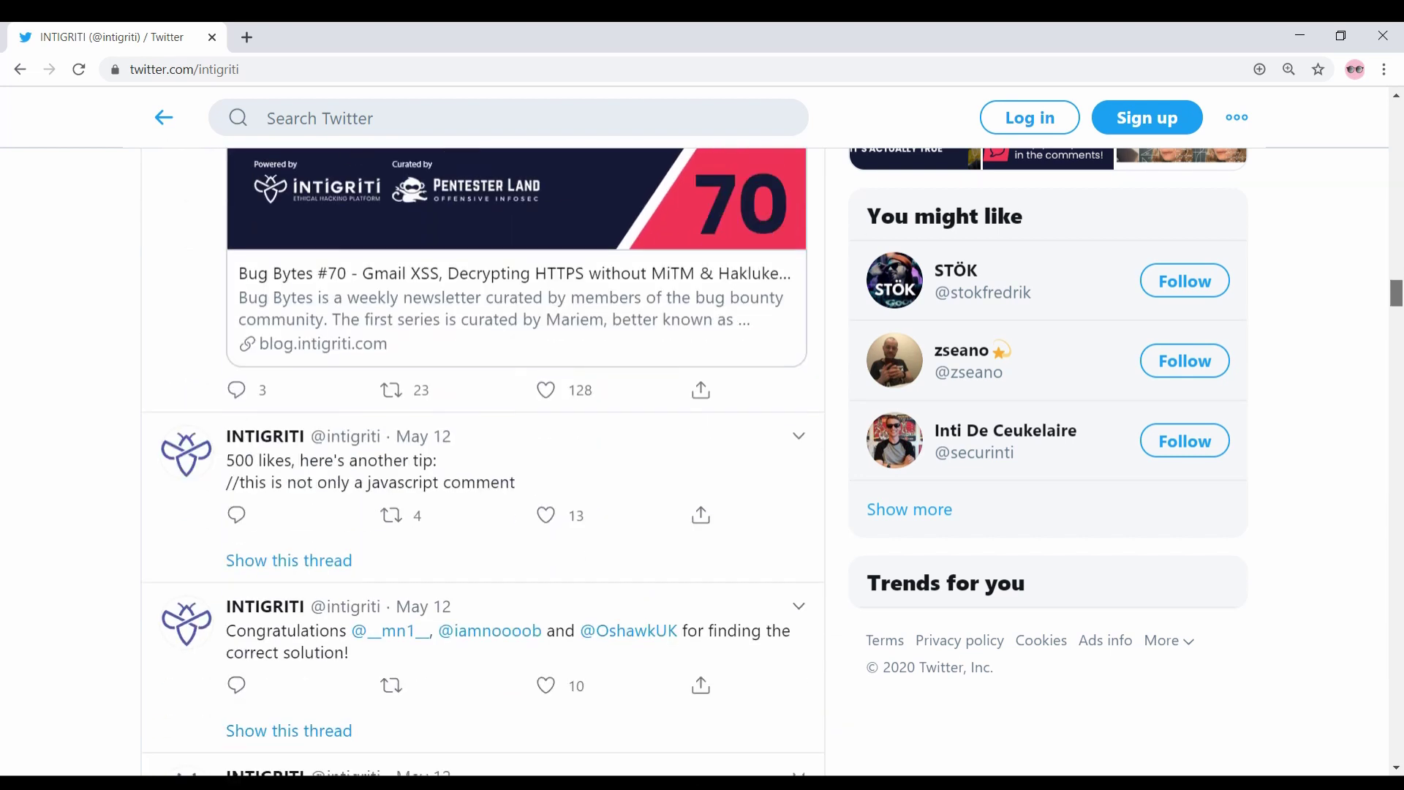
scroll(483, 461, "down", 13)
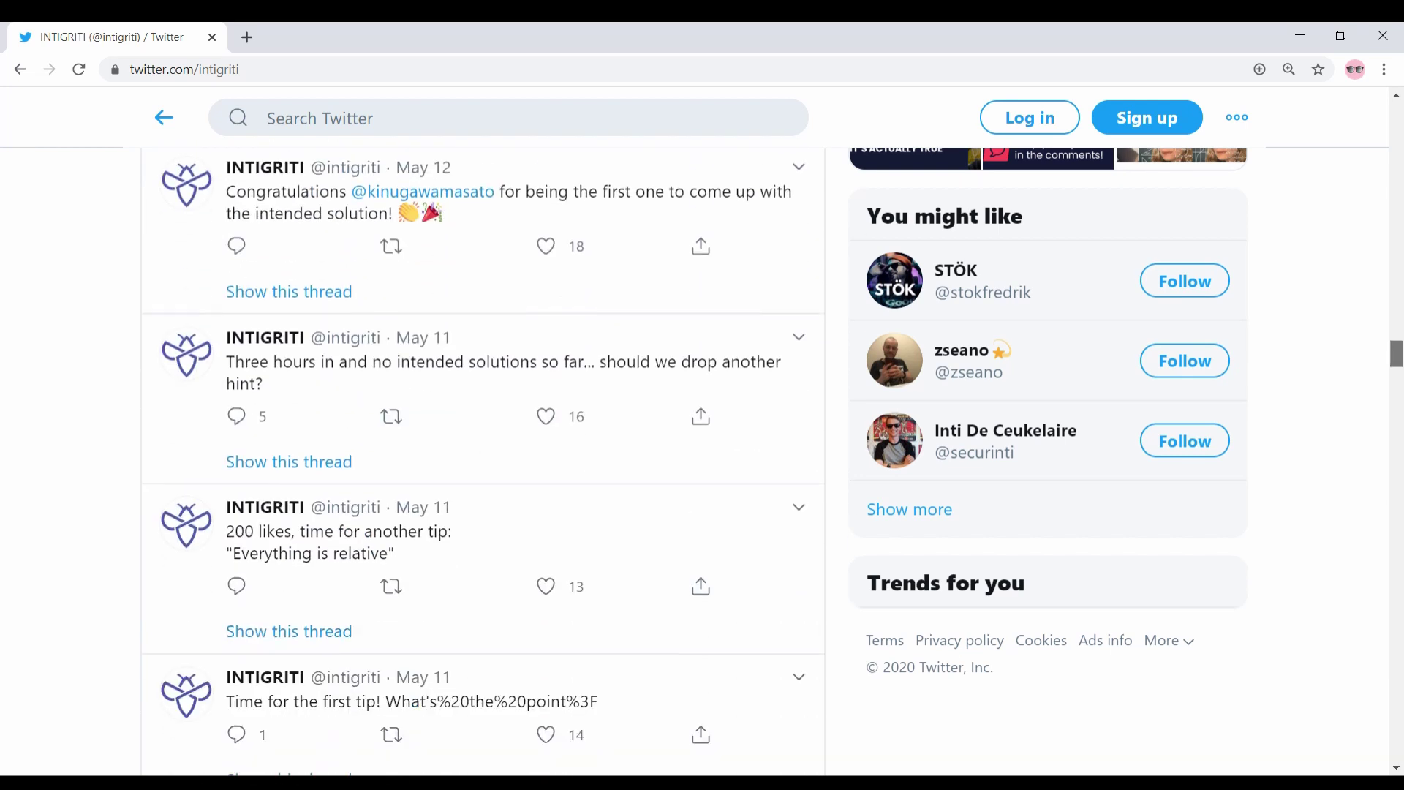
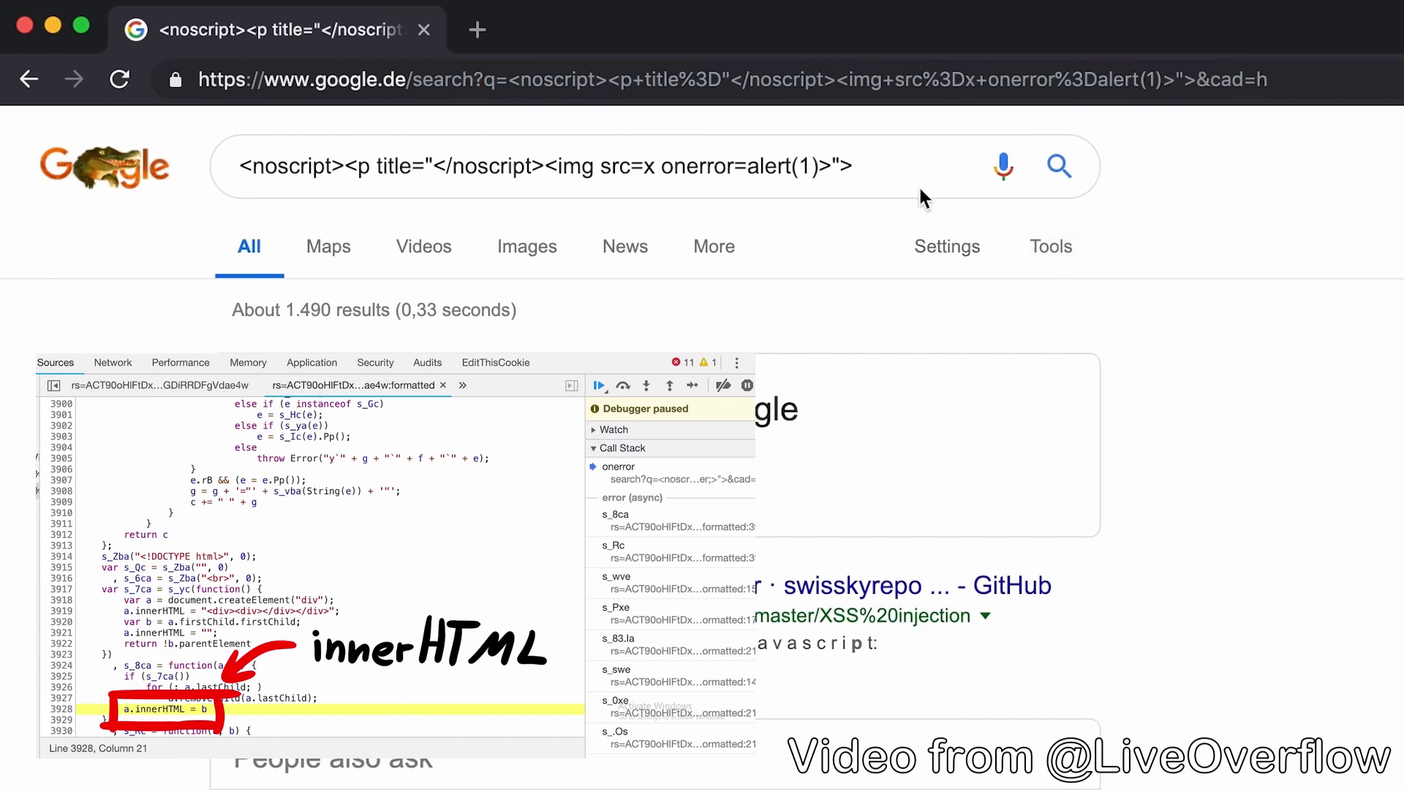
left_click(909, 175)
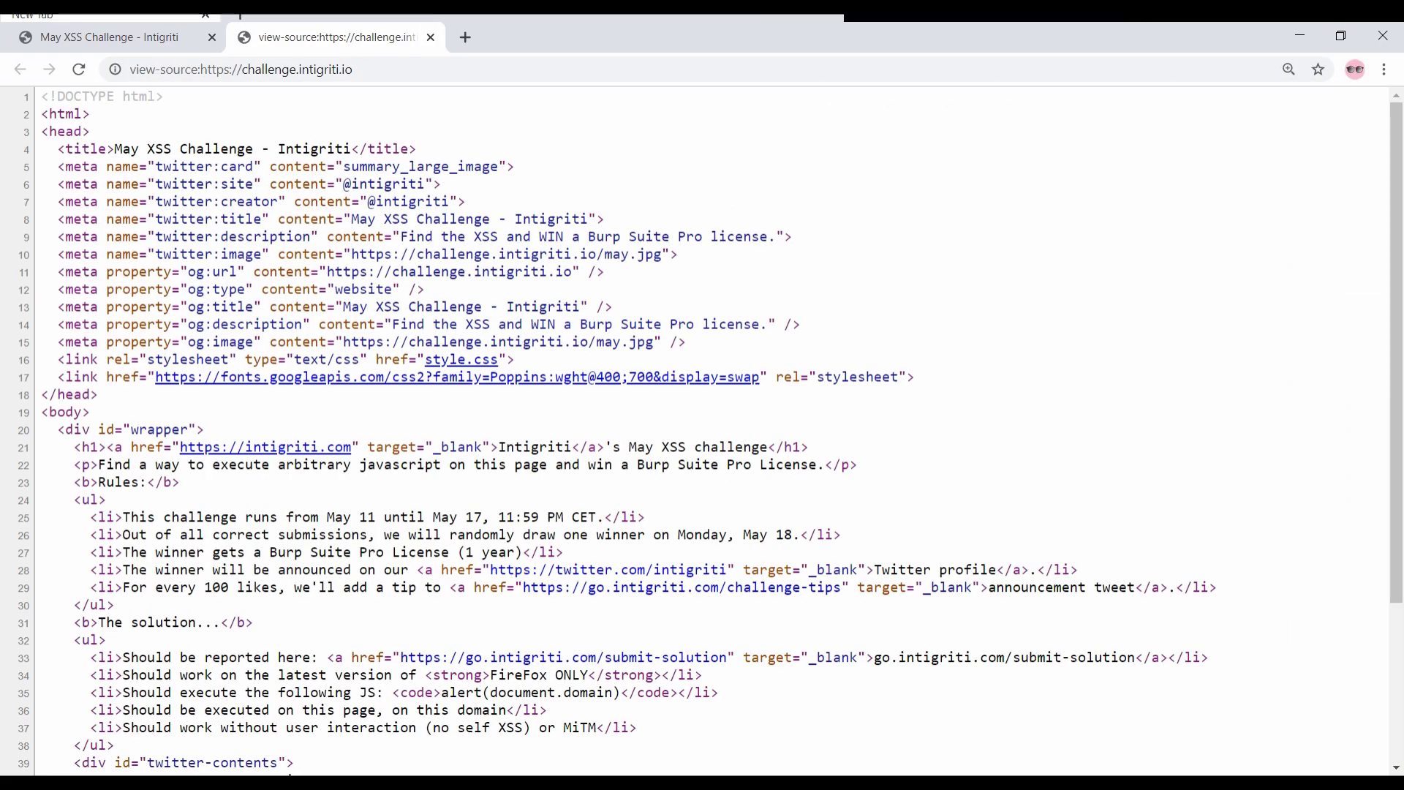
Step: Open widgets.js from the challenge page's source and search Google for the script's first line of code
scroll(702, 430, "down", 3)
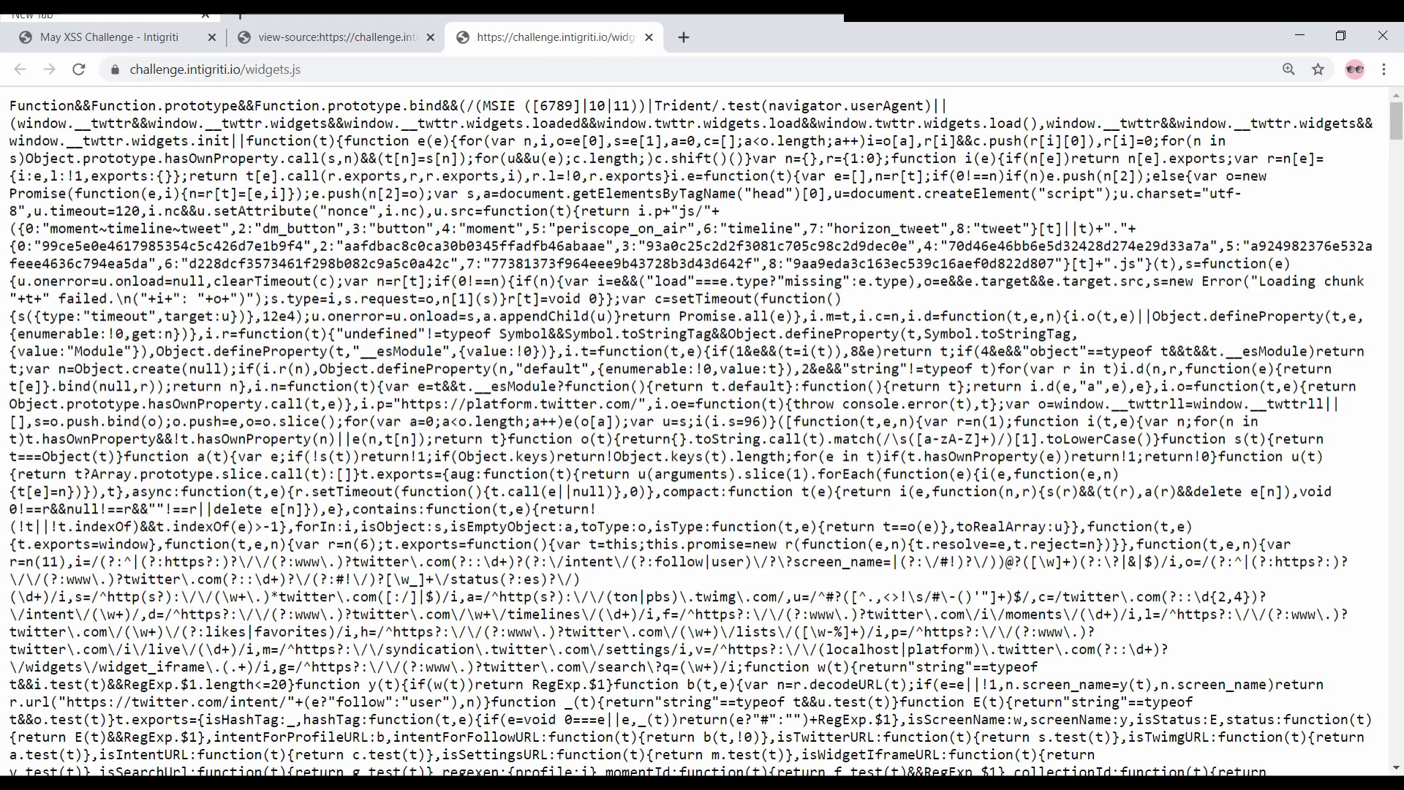
left_click_drag(950, 106, 9, 105)
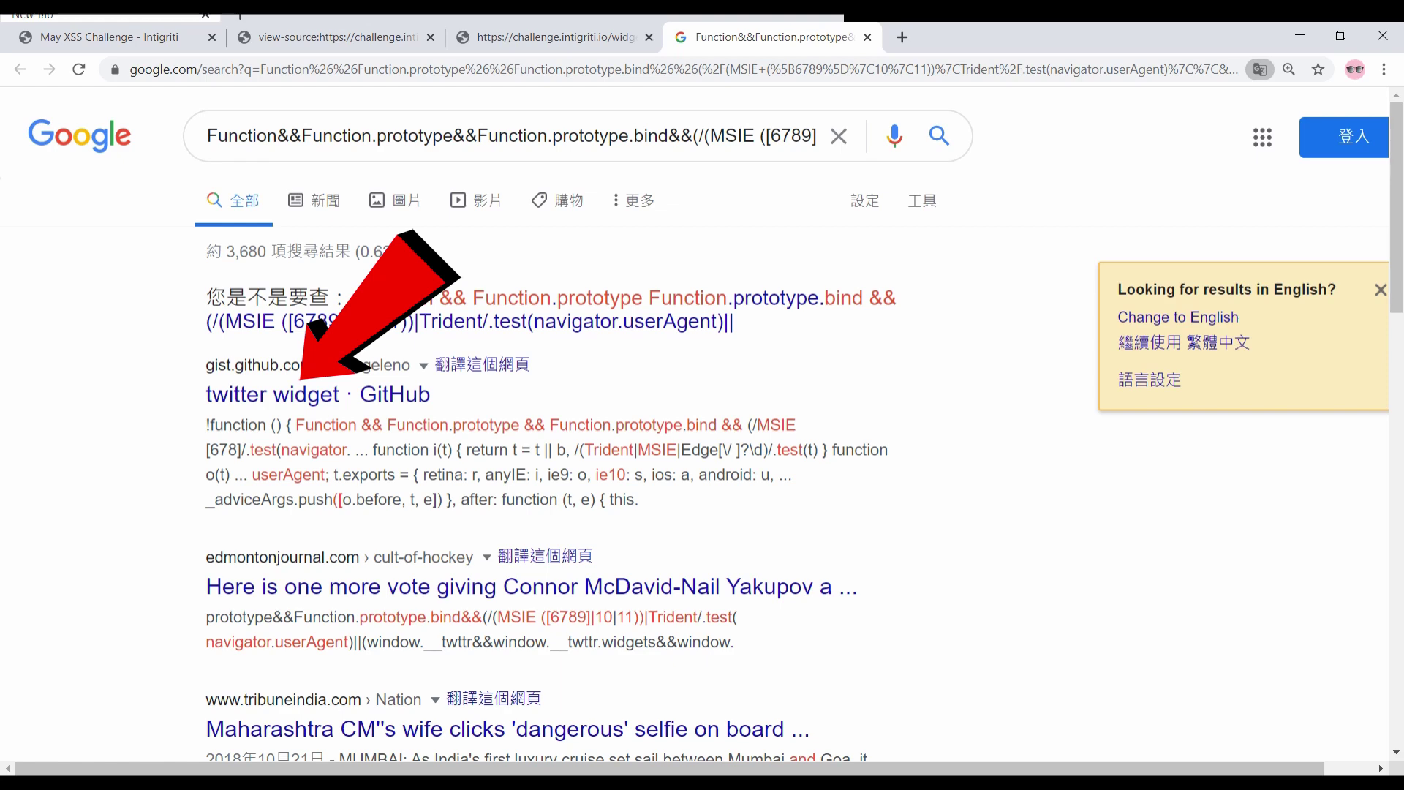
Step: Switch to the terminal and run diff to compare inti-widgets.js with the Twitter widgets file
type("iff int")
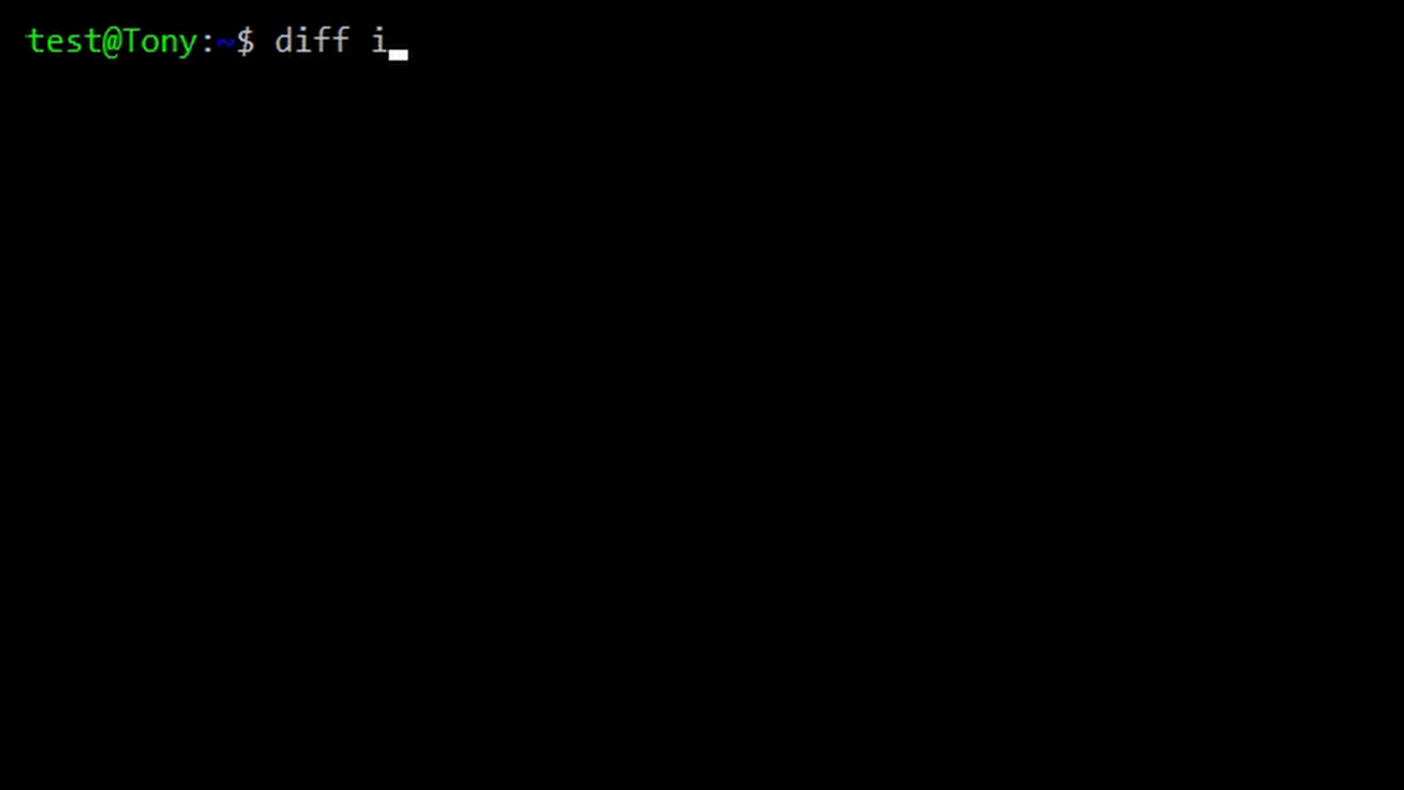
key("Tab")
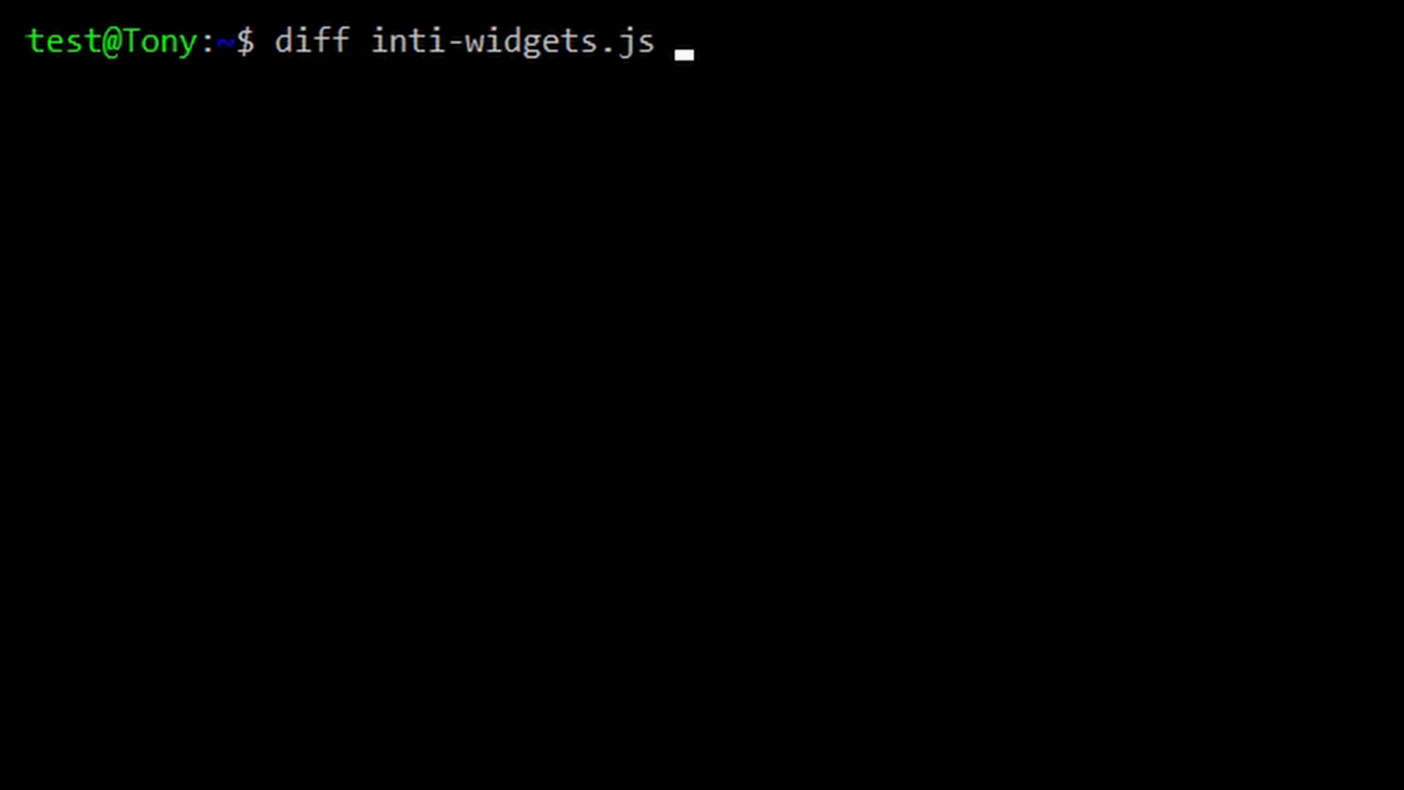
type("twi")
key("Tab")
key("Return")
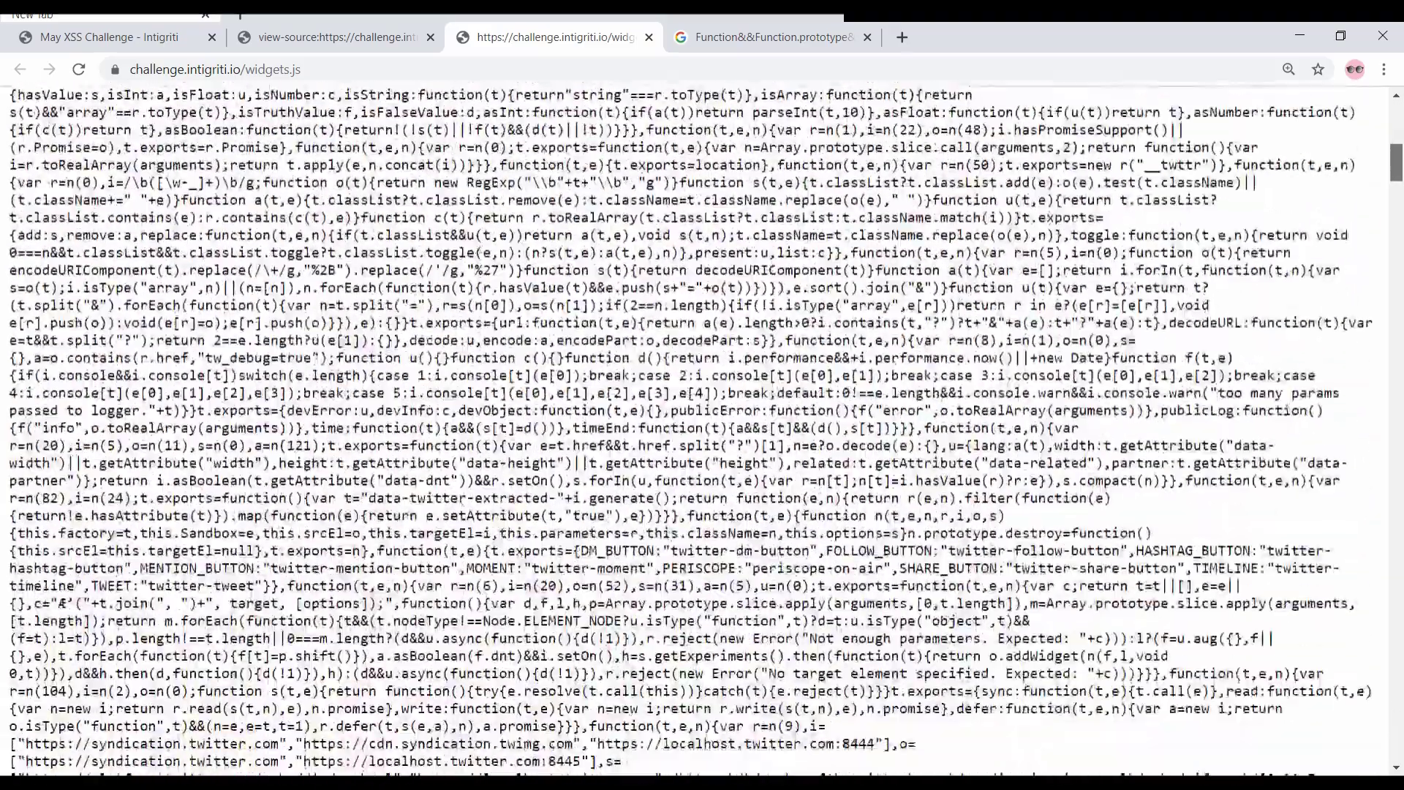
Step: Switch back to the browser and look through the challenge site's widgets.js code
scroll(702, 432, "down", 20)
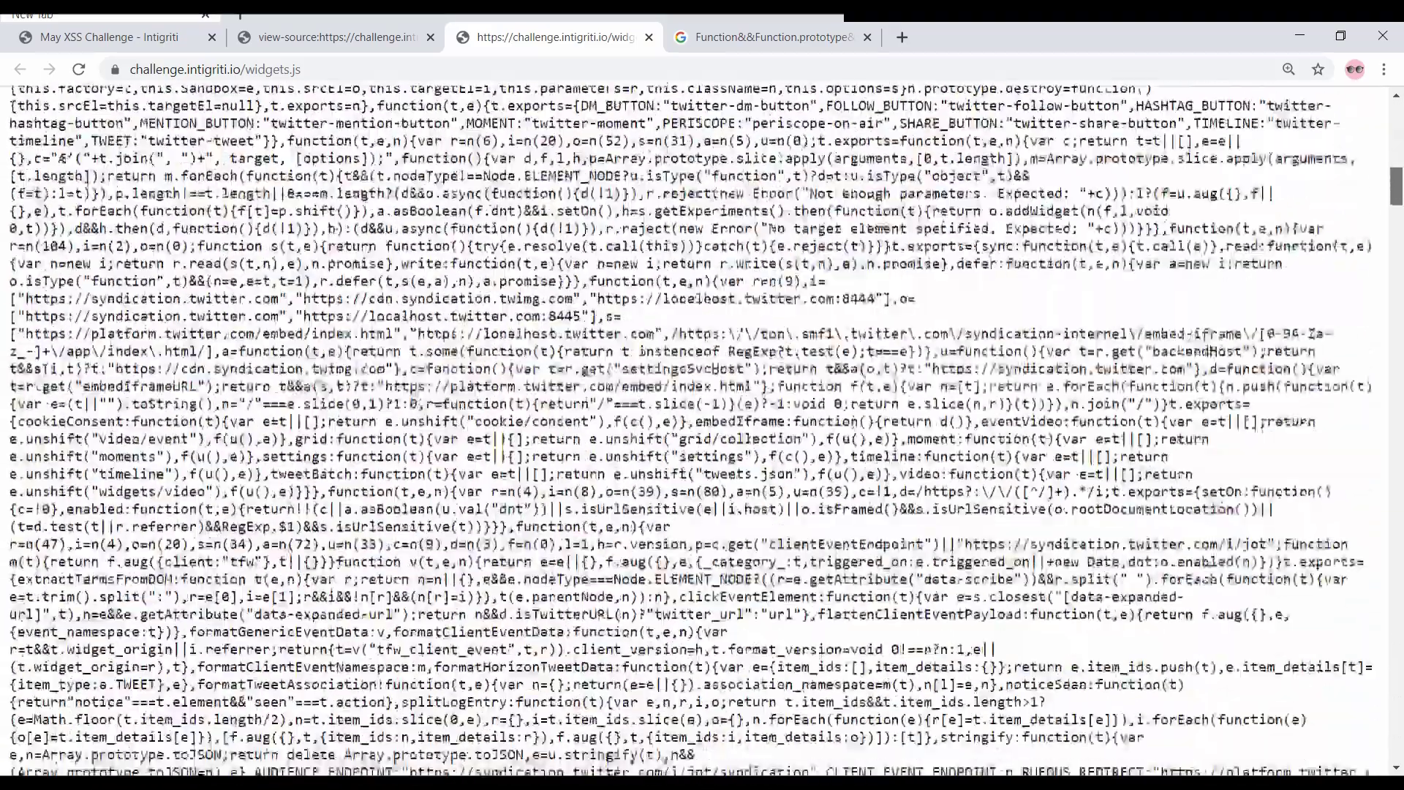
scroll(702, 431, "down", 20)
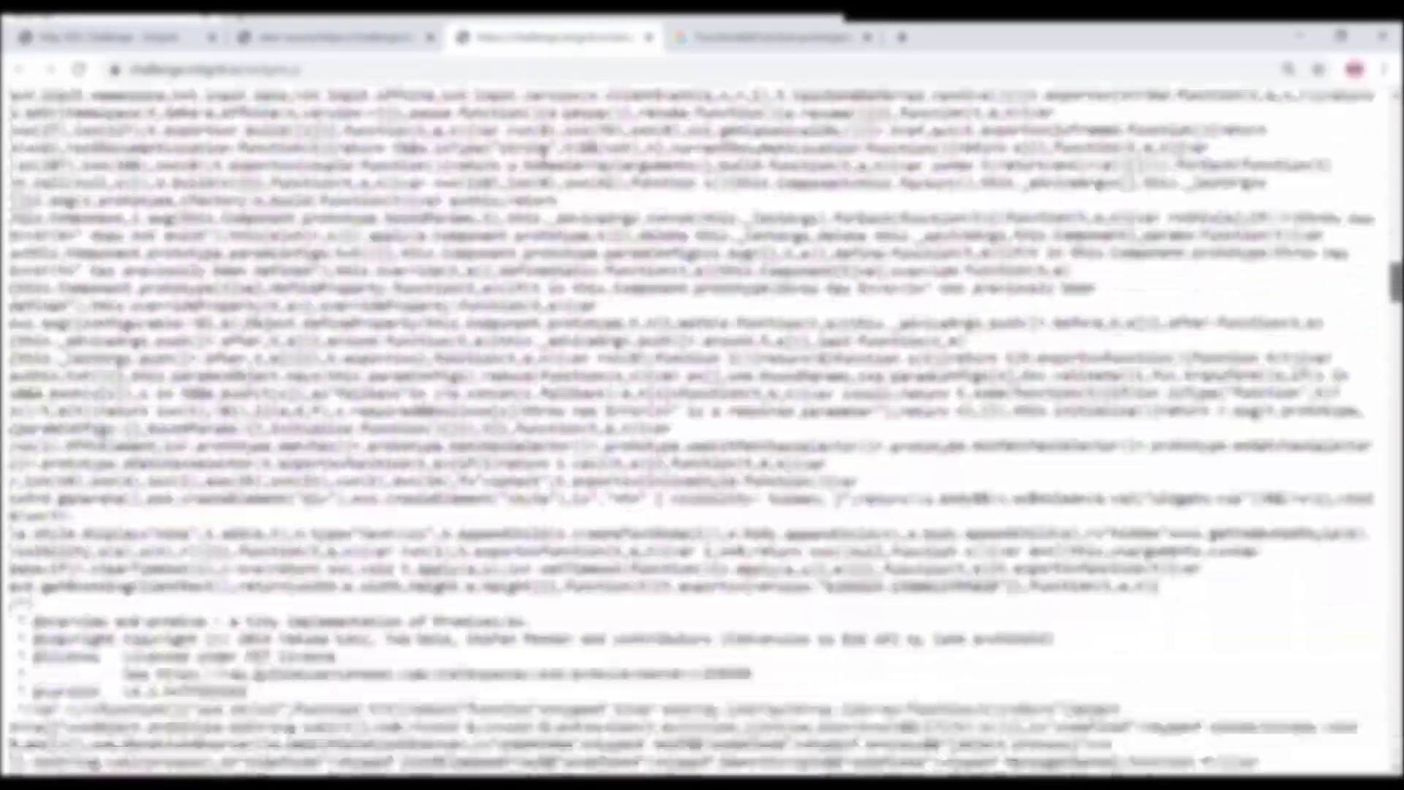
scroll(702, 431, "down", 20)
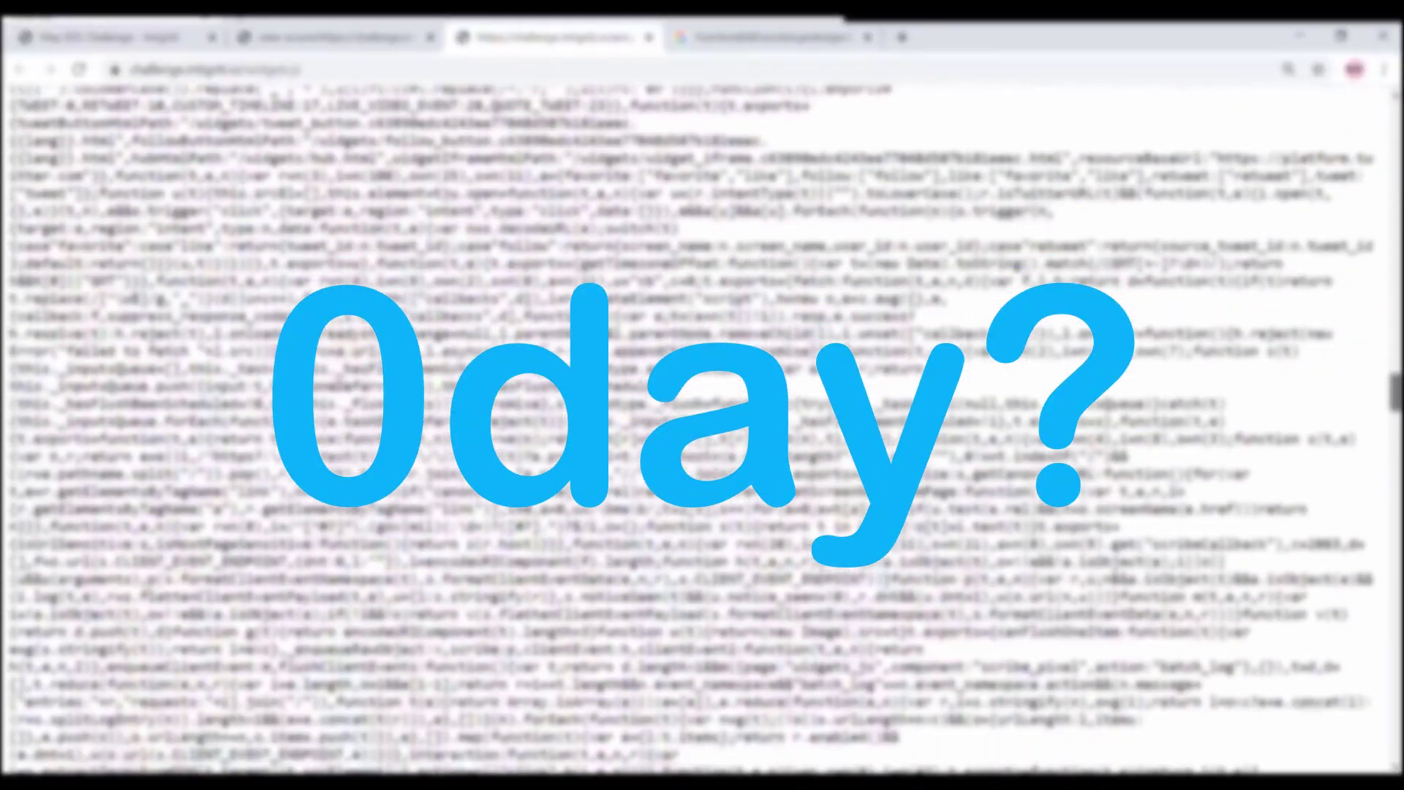
scroll(703, 431, "down", 20)
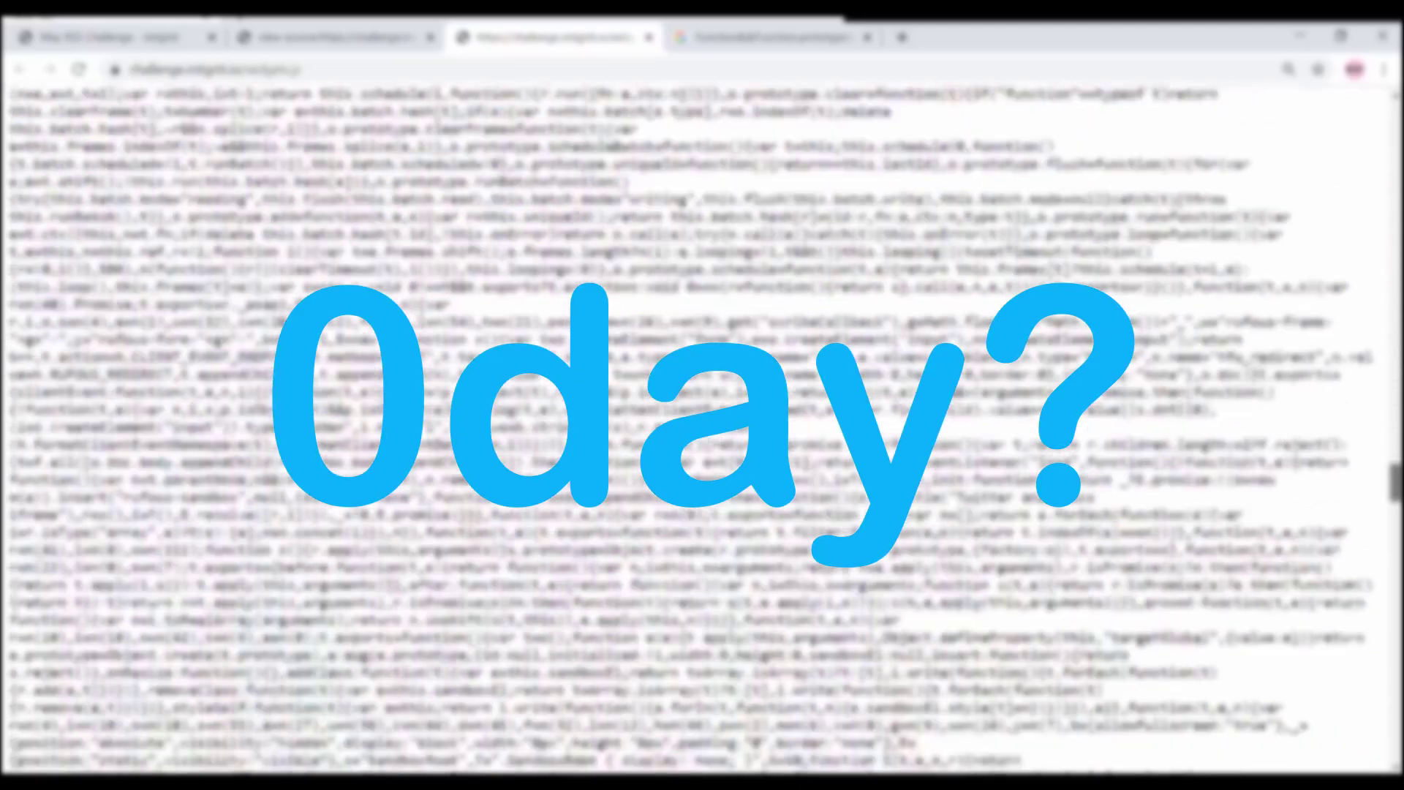
scroll(702, 431, "down", 6)
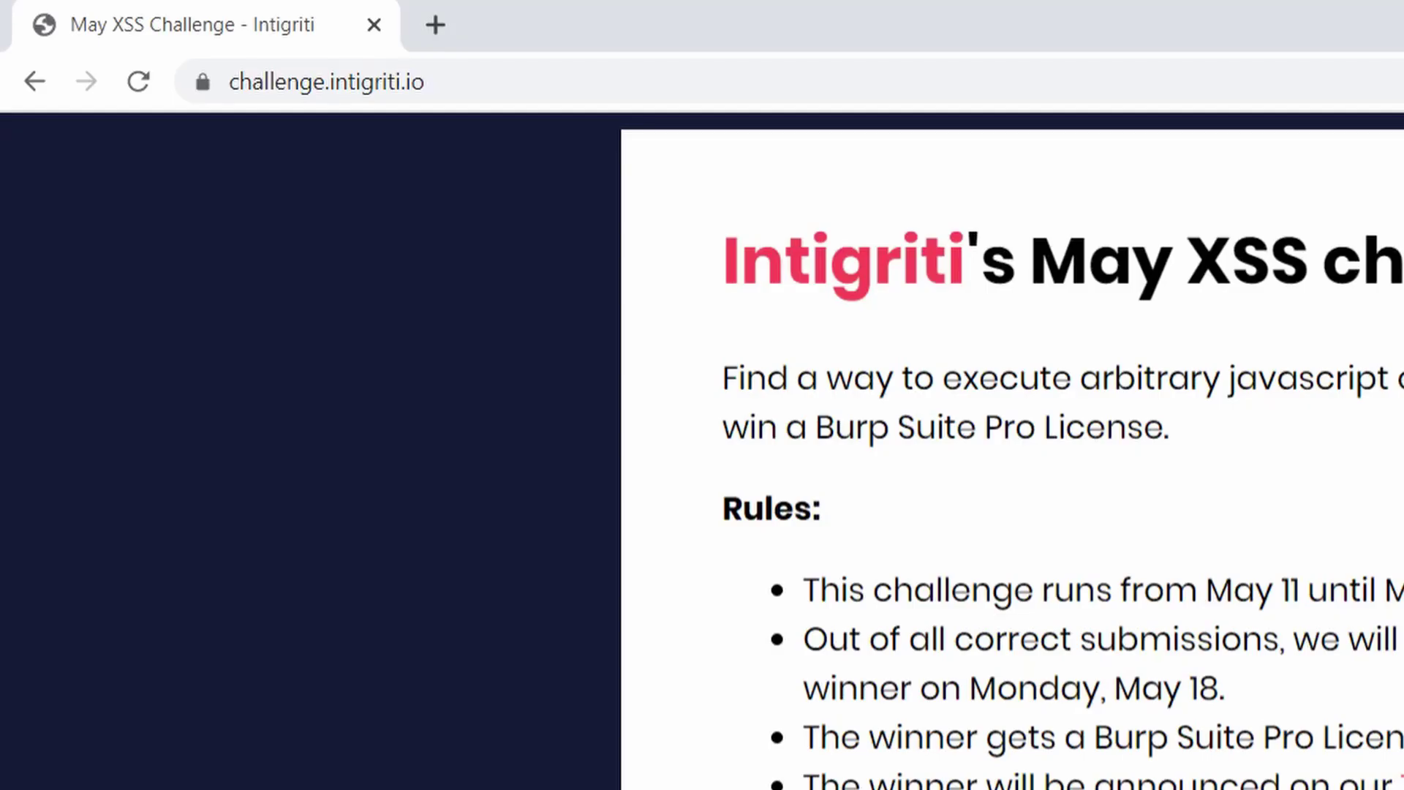
Step: Append the path /foo/bar to the challenge.intigriti.io address and load it
key("ctrl+l")
key("End")
type("/foo")
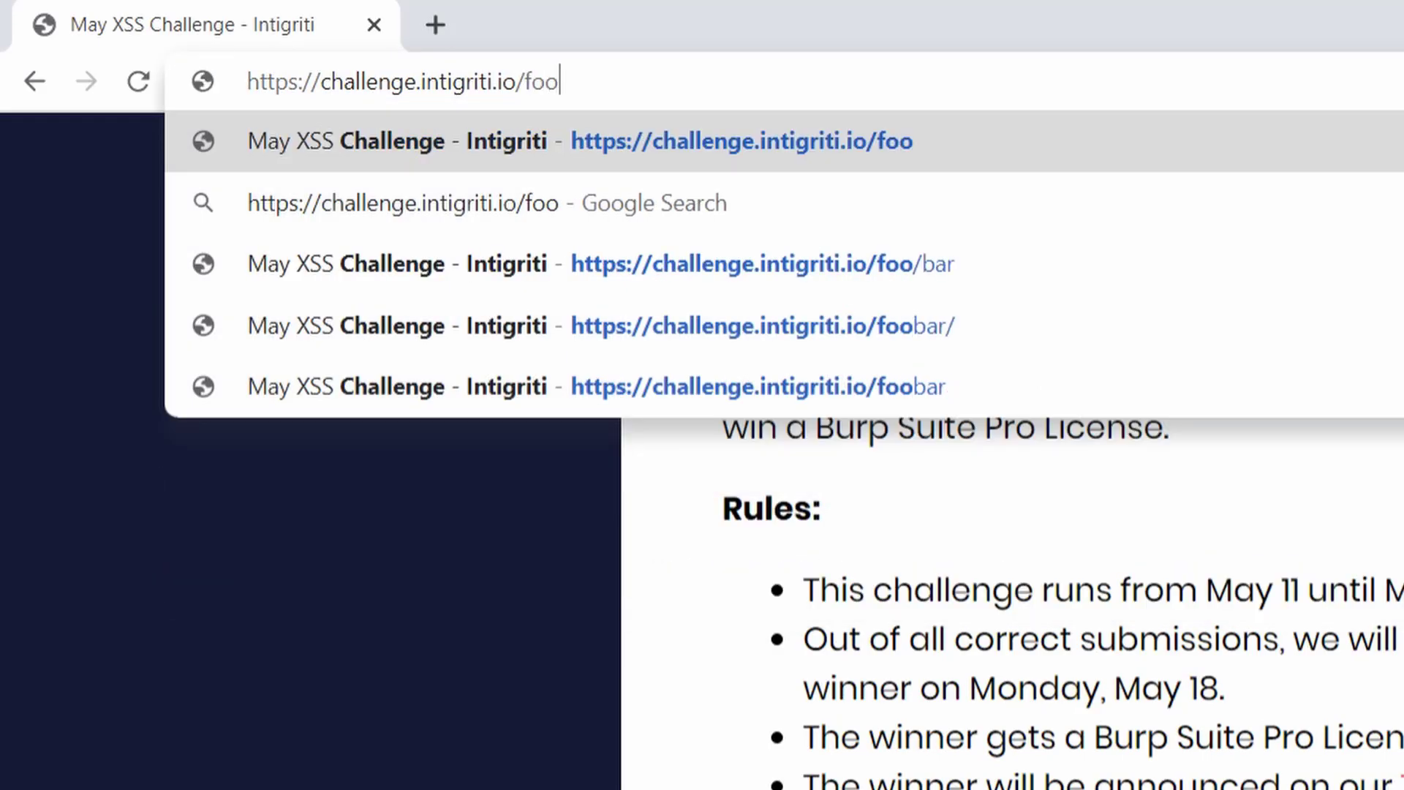
type("/bar")
key("Return")
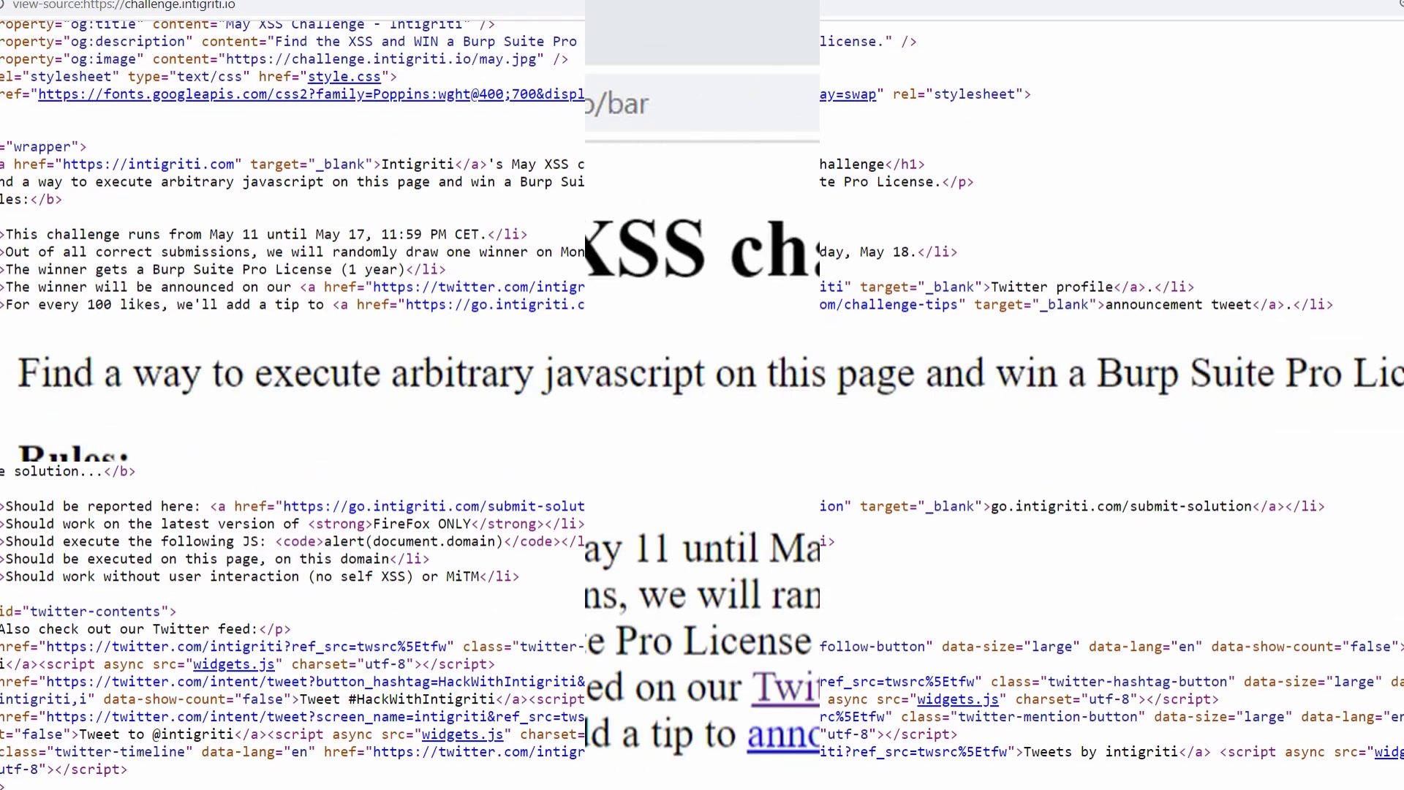
Step: Replace the /foo/bar path with a double slash and load challenge.intigriti.io//
key("ctrl+l")
key("End")
key("BackSpace")
key("BackSpace")
key("BackSpace")
key("BackSpace")
key("BackSpace")
key("BackSpace")
key("BackSpace")
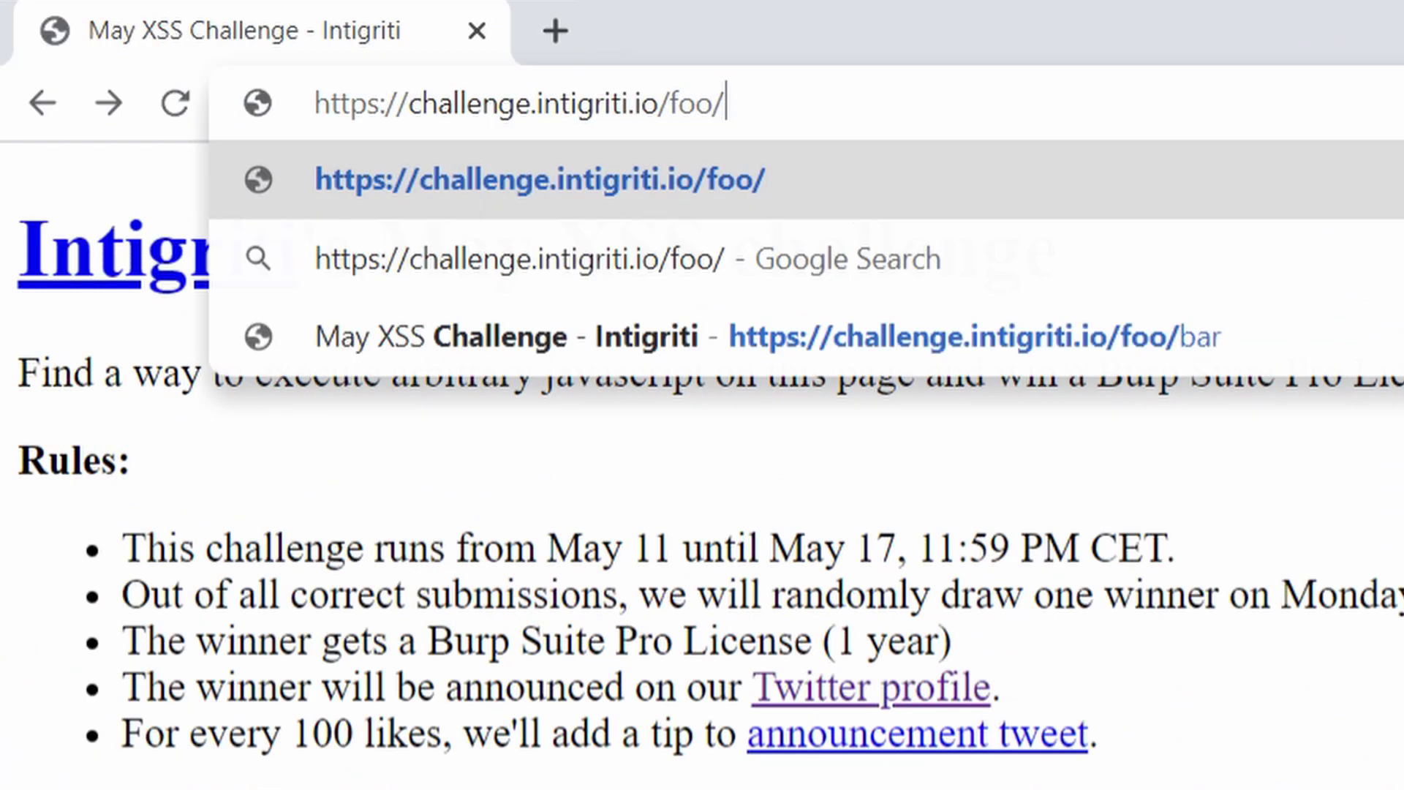
type("/")
key("Return")
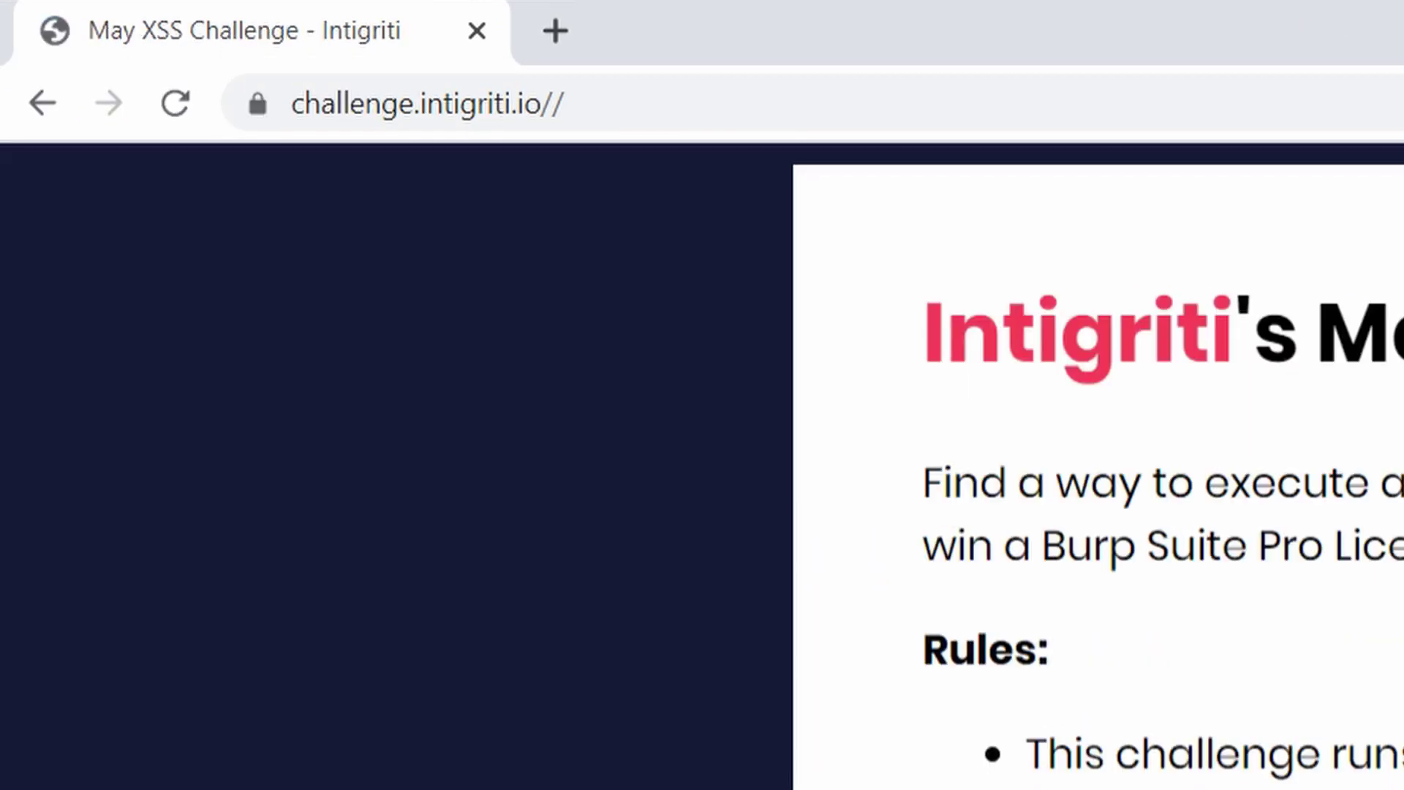
Step: Extend the double-slash address to challenge.intigriti.io//aaa/bbb and load it
key("ctrl+l")
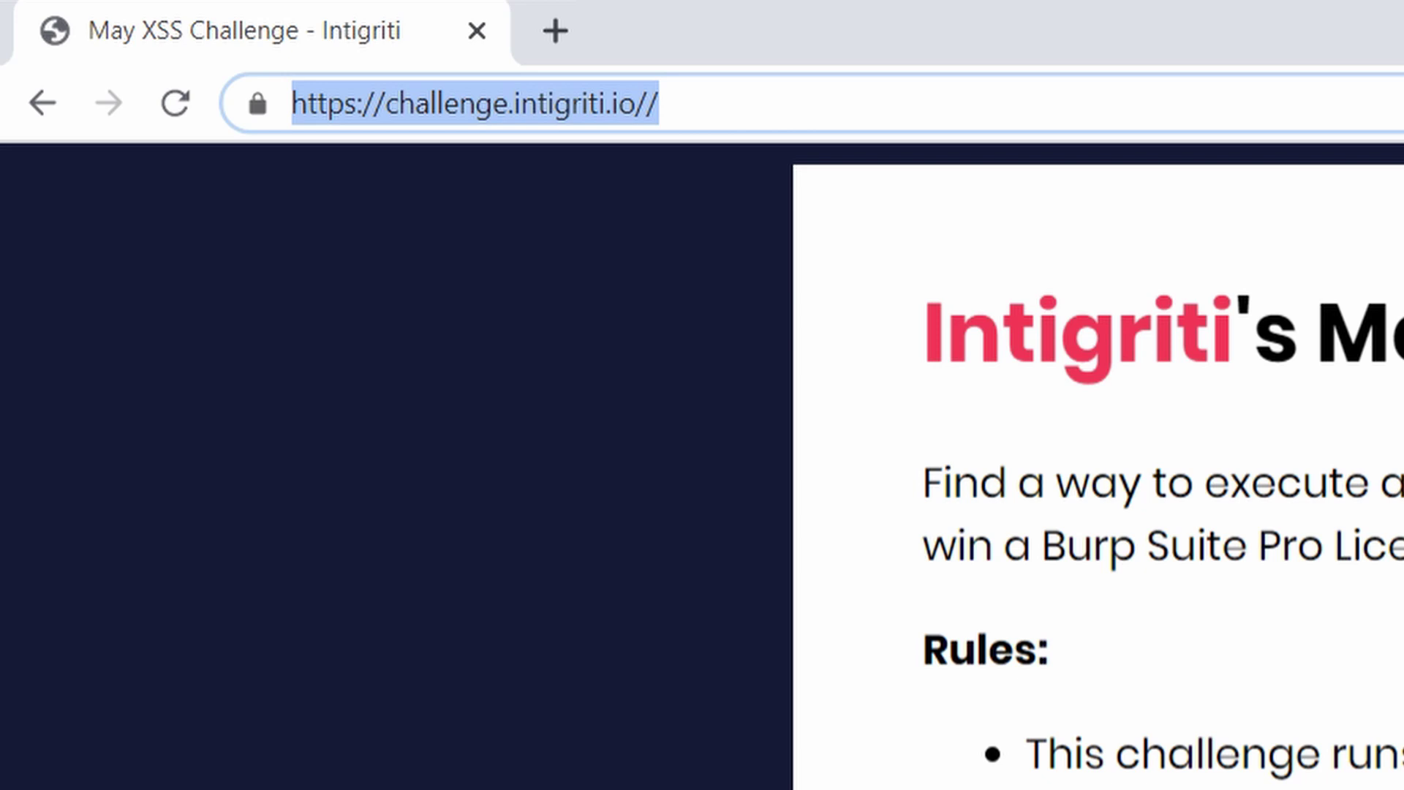
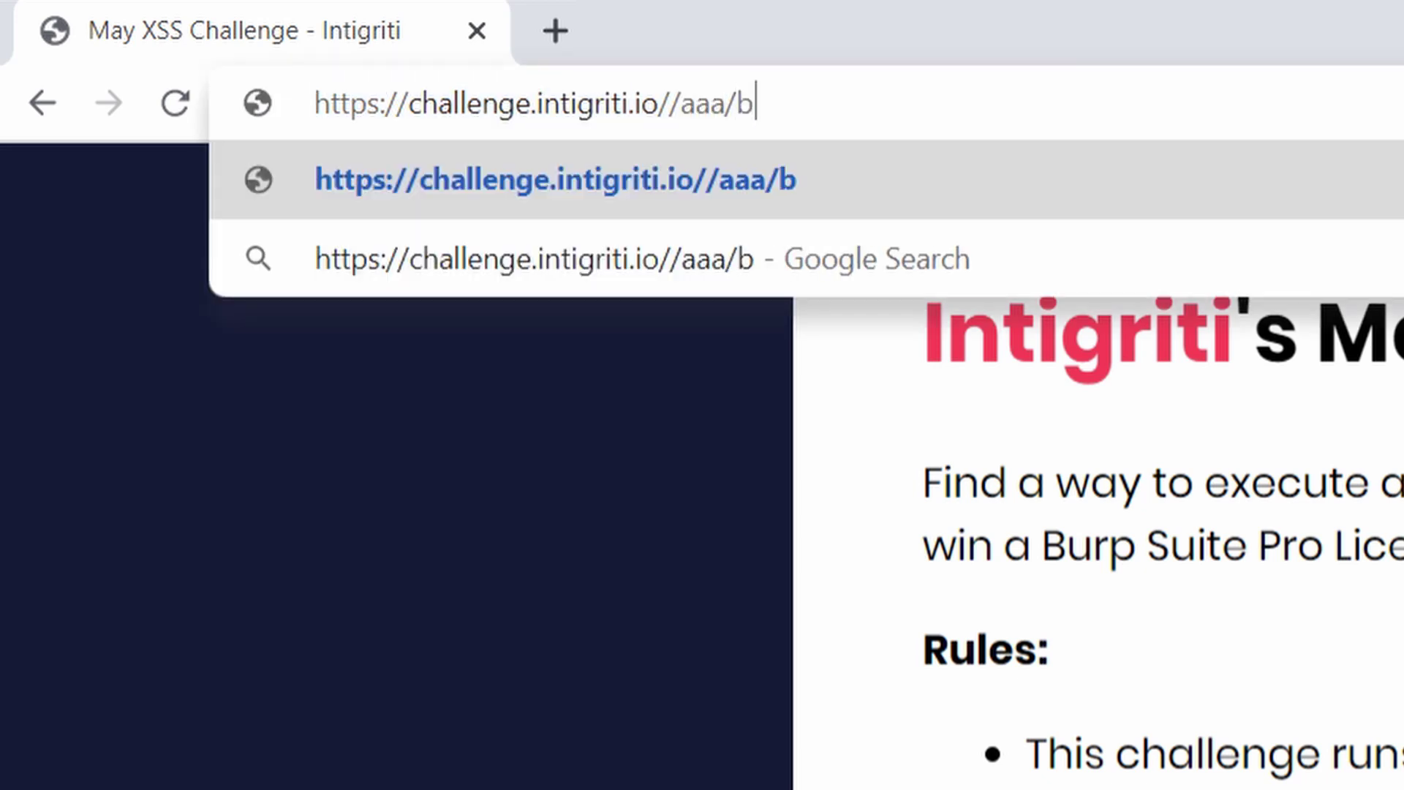
type("bb")
key("Return")
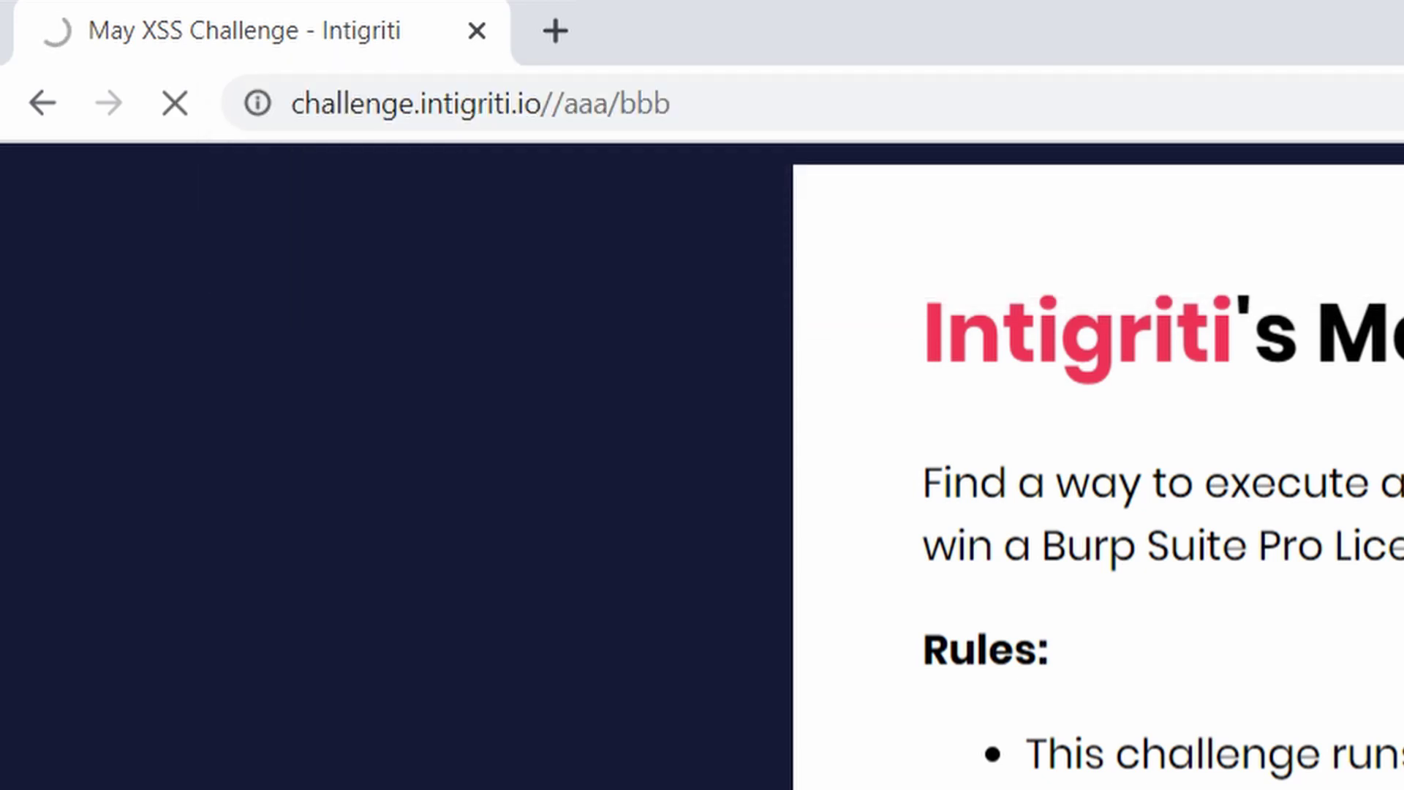
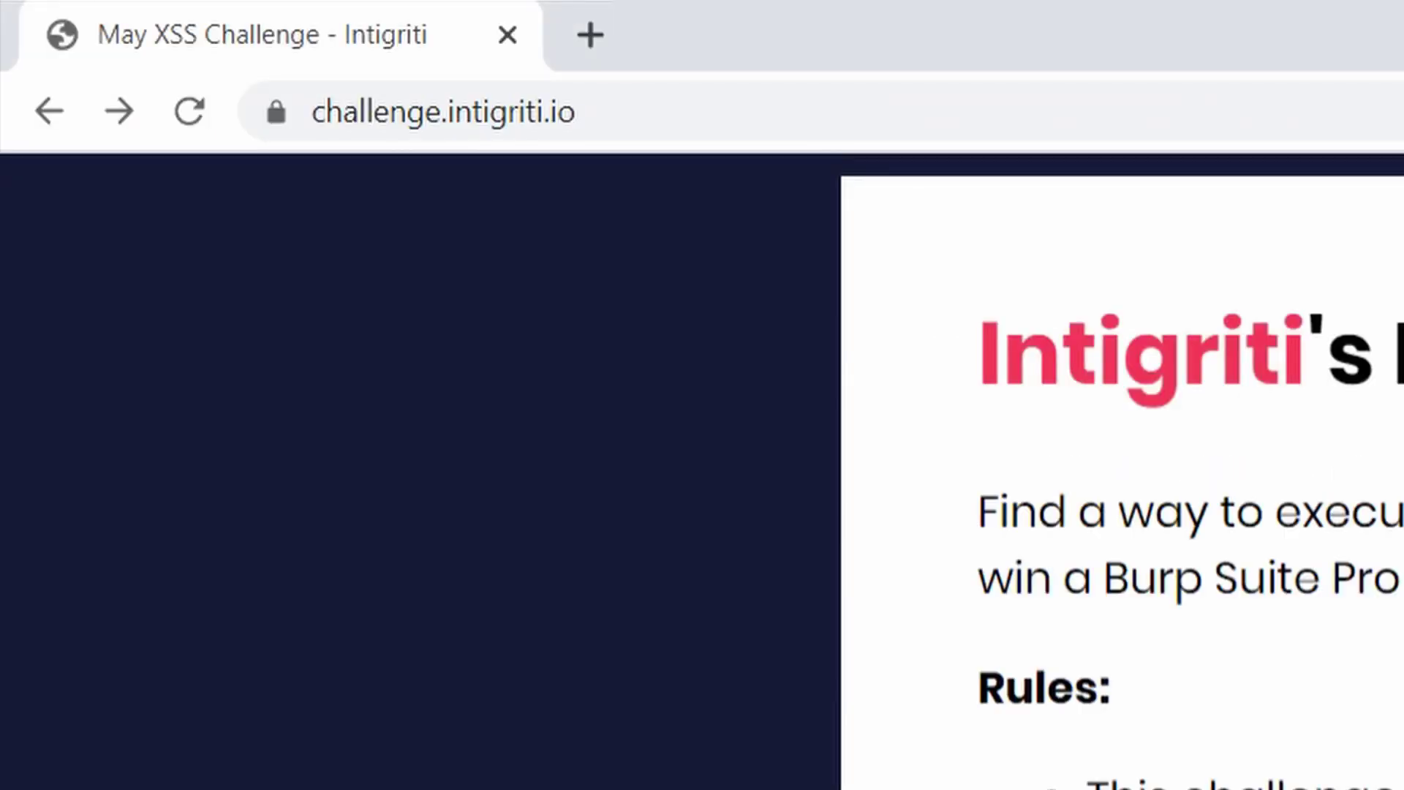
Step: Append //evil to the challenge.intigriti.io address
key("ctrl+l")
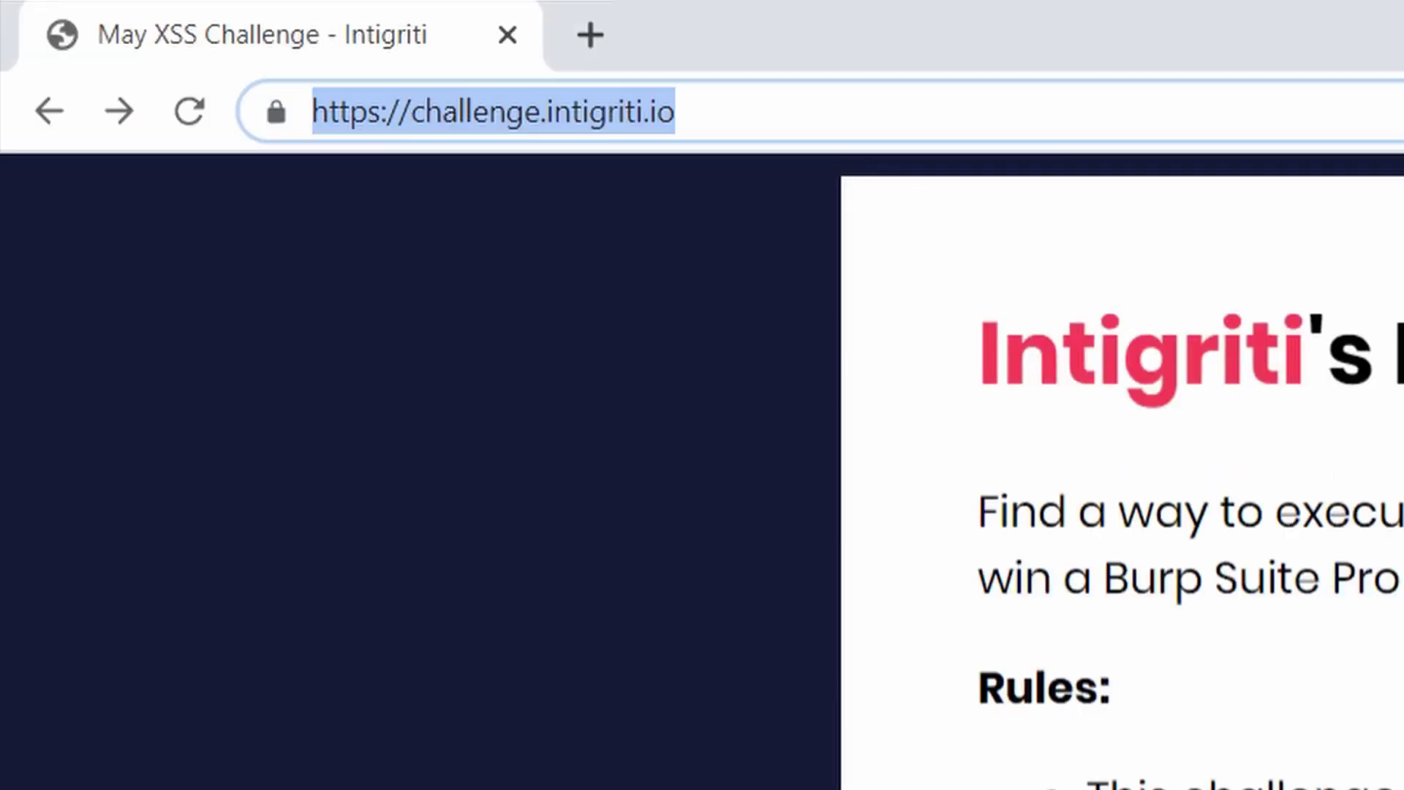
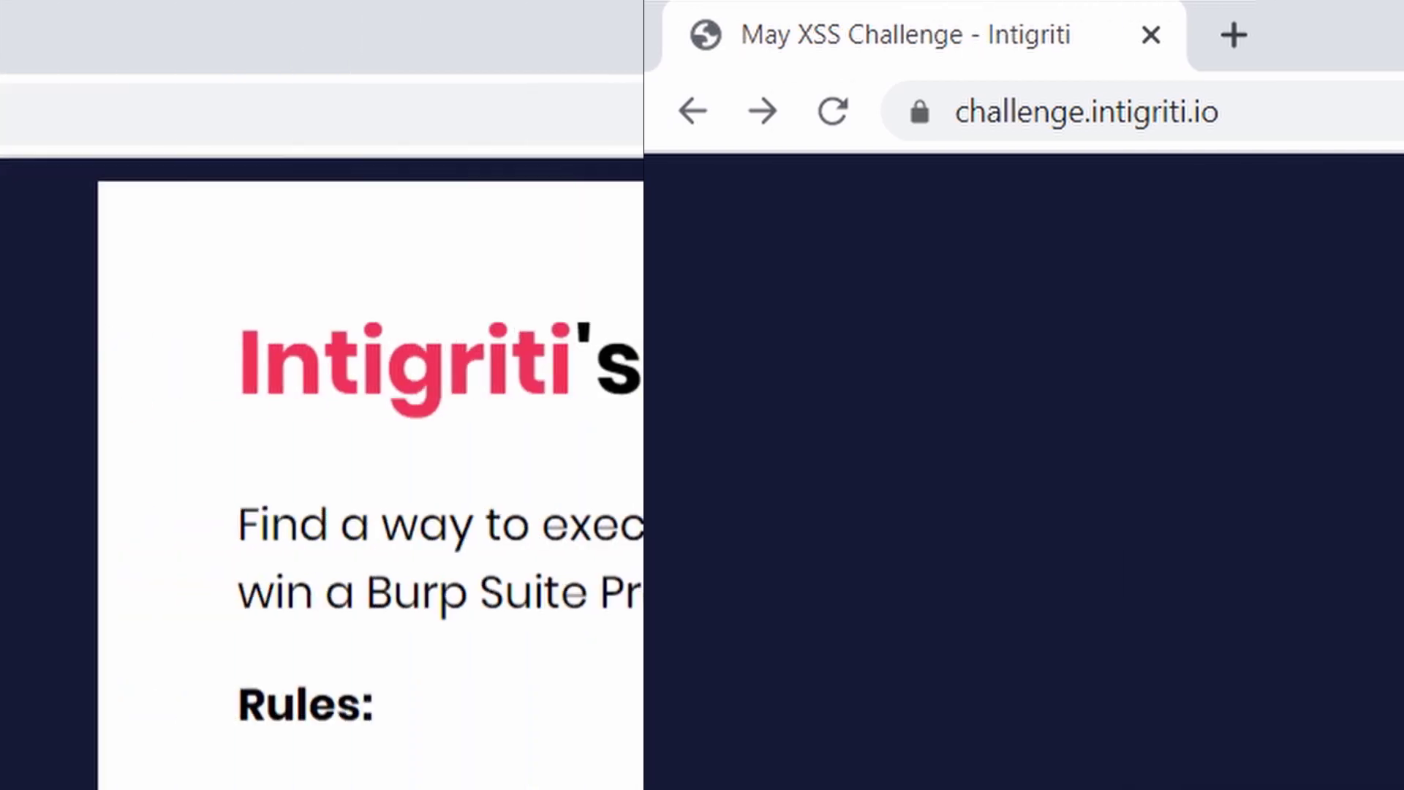
key("ctrl+l")
key("End")
type("//evil")
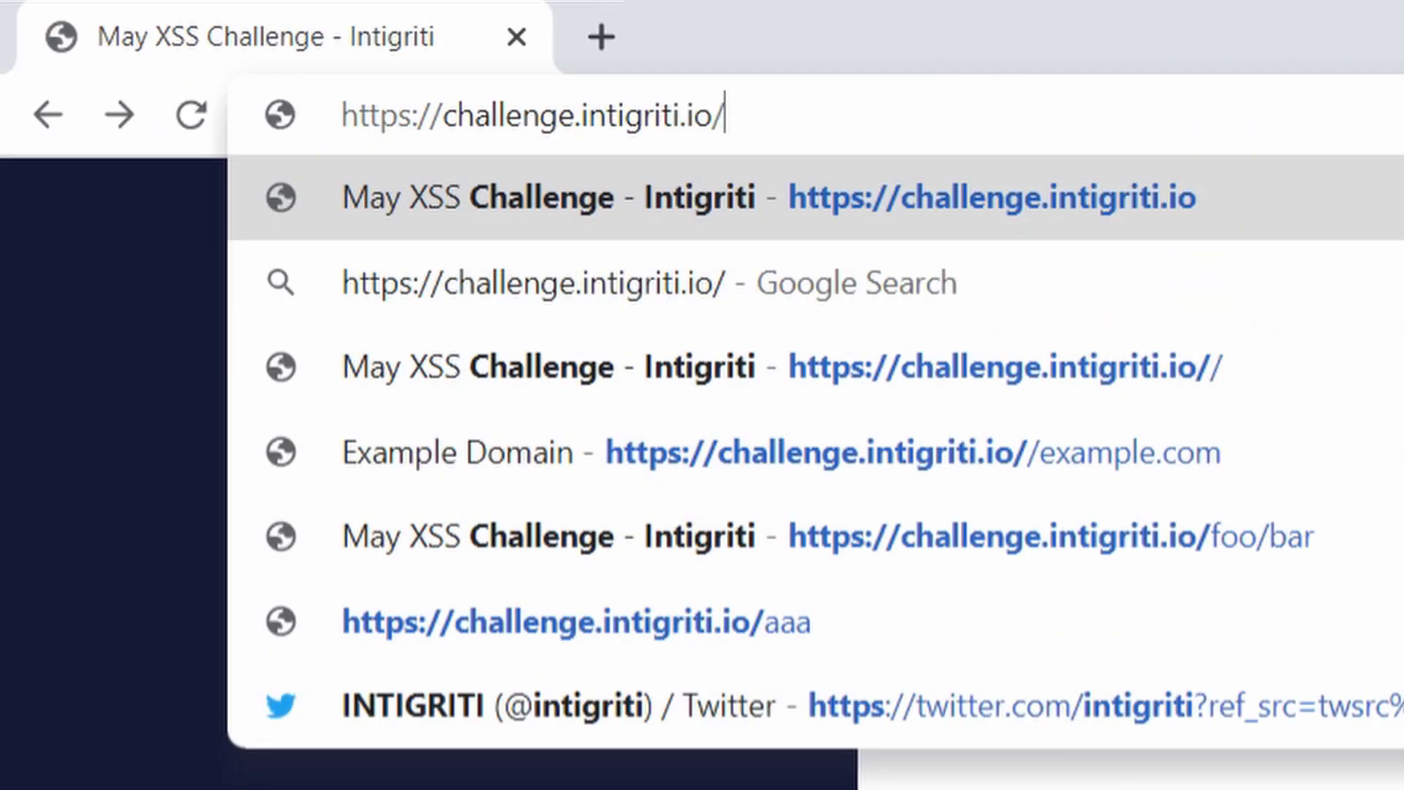
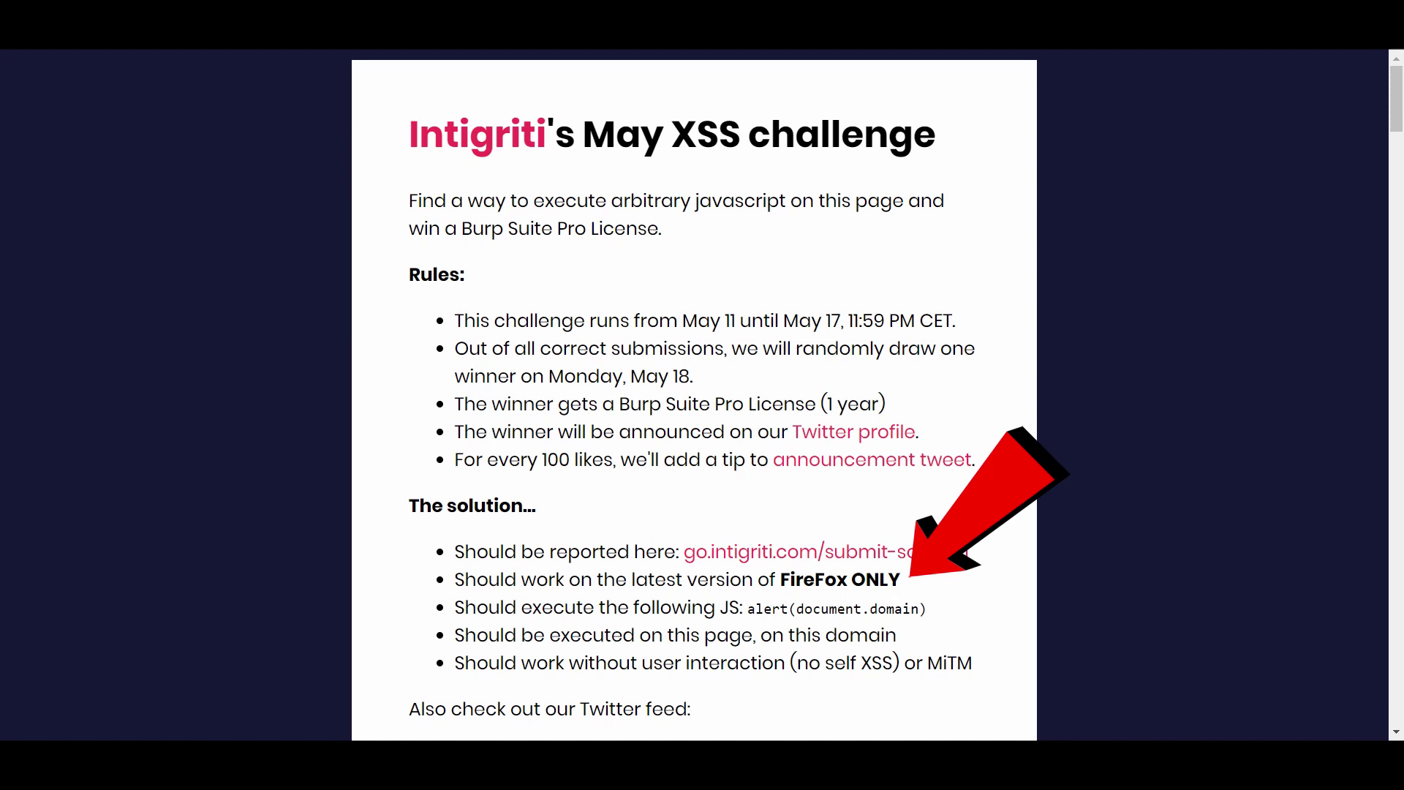
Step: Switch to Firefox and select the challenge page's address for editing
key("ctrl+l")
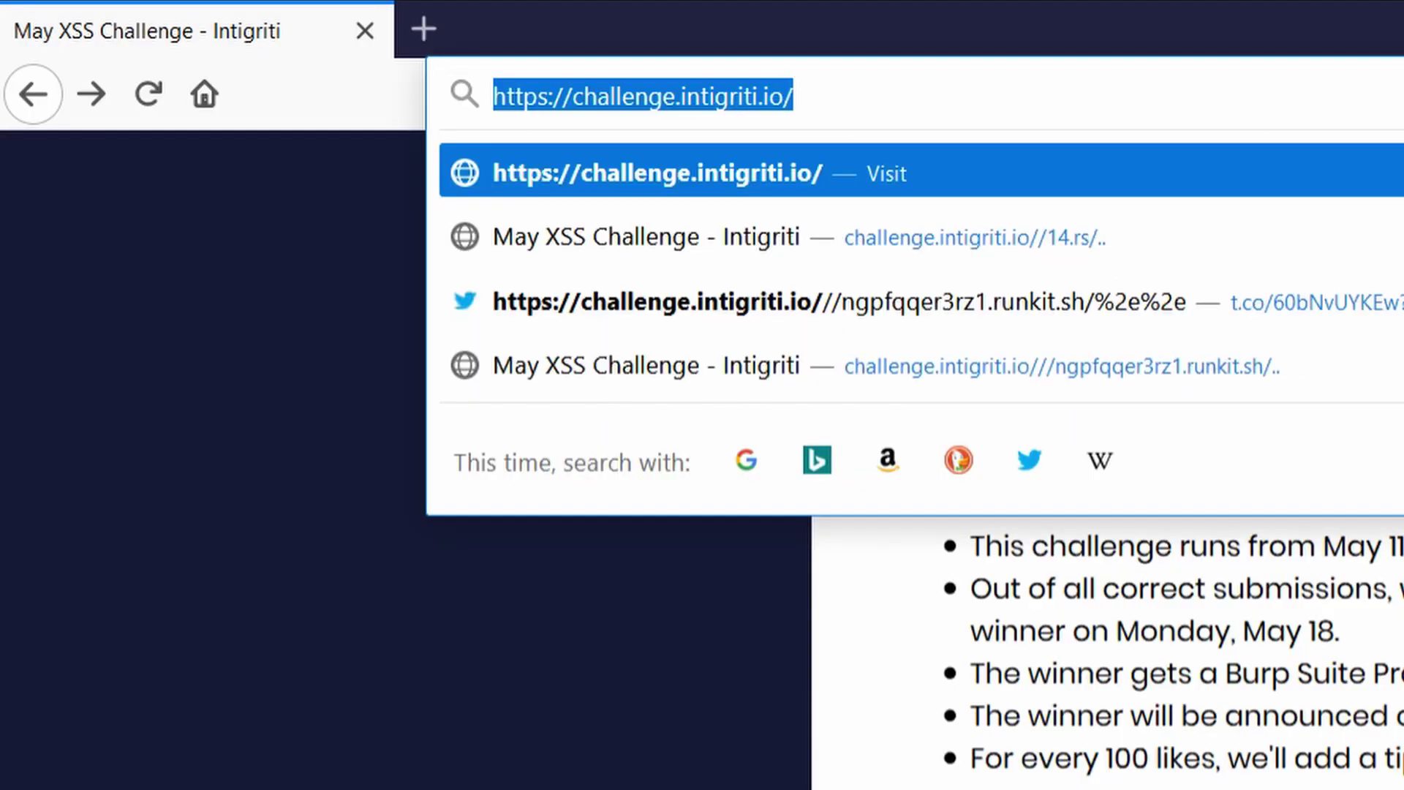